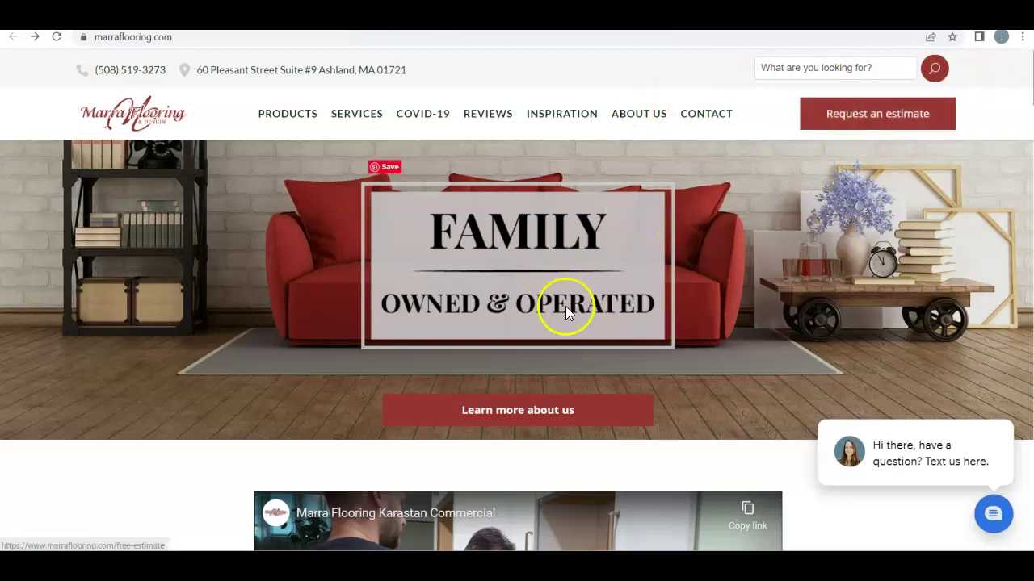
{"action": "scroll", "coordinate": [557, 309], "scroll_direction": "down", "scroll_amount": 4}
{"action": "scroll", "coordinate": [606, 270], "scroll_direction": "down", "scroll_amount": 1}
{"action": "scroll", "coordinate": [621, 250], "scroll_direction": "up", "scroll_amount": 1}
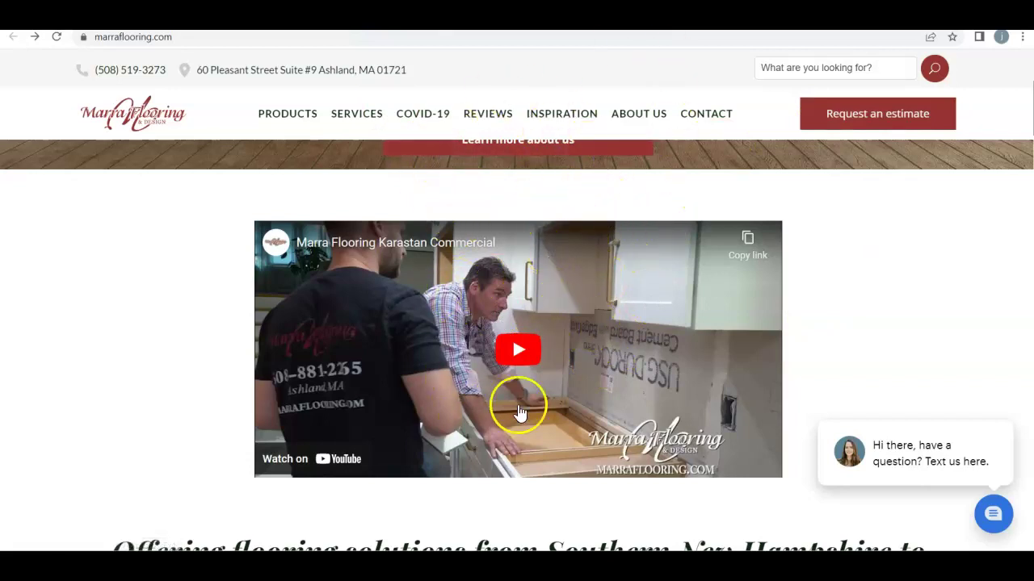
{"action": "scroll", "coordinate": [521, 396], "scroll_direction": "down", "scroll_amount": 3}
{"action": "scroll", "coordinate": [521, 396], "scroll_direction": "down", "scroll_amount": 3}
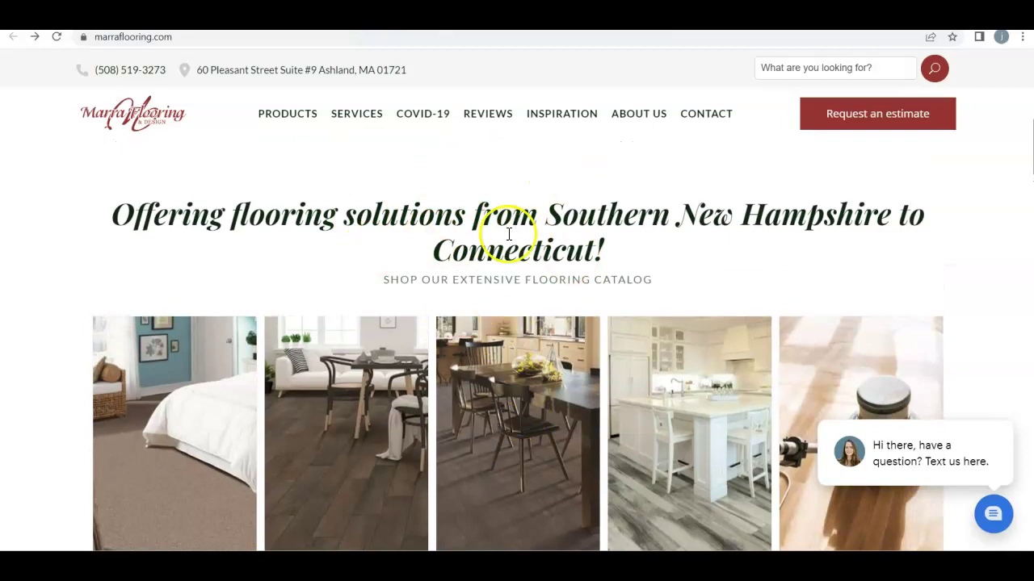
{"action": "scroll", "coordinate": [438, 297], "scroll_direction": "down", "scroll_amount": 3}
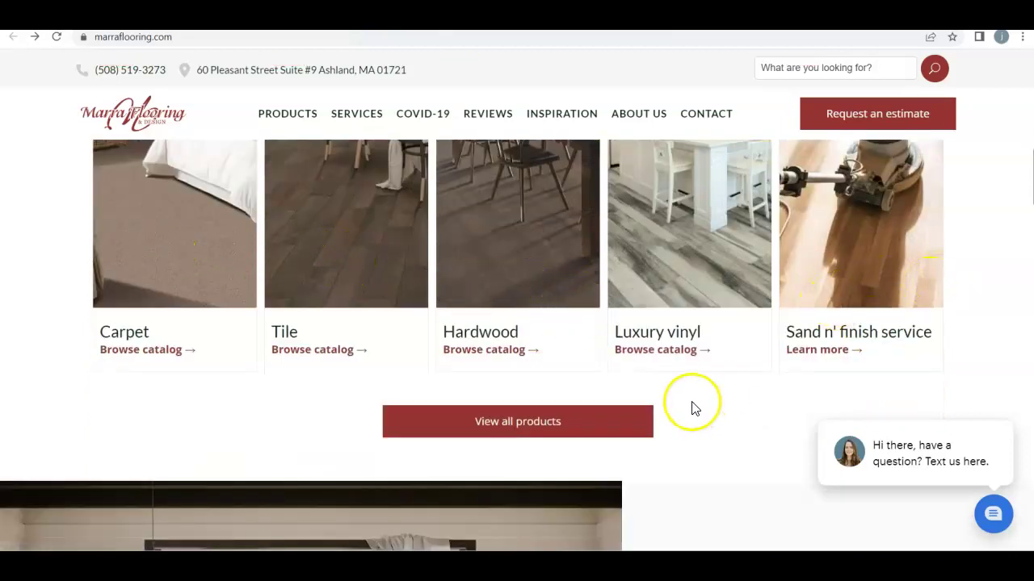
{"action": "scroll", "coordinate": [687, 409], "scroll_direction": "down", "scroll_amount": 1}
{"action": "scroll", "coordinate": [654, 425], "scroll_direction": "up", "scroll_amount": 3}
{"action": "scroll", "coordinate": [549, 369], "scroll_direction": "down", "scroll_amount": 8}
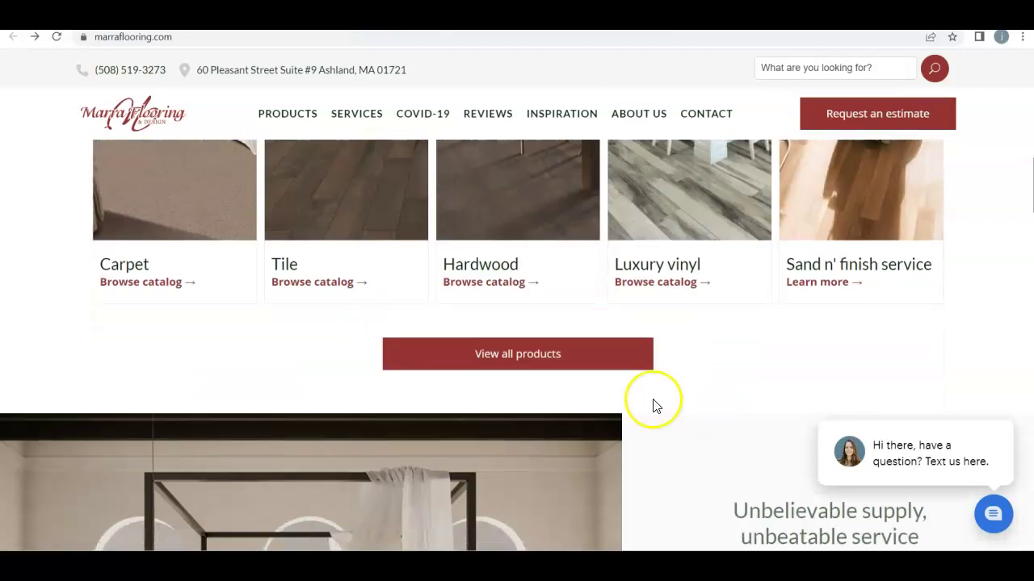
{"action": "scroll", "coordinate": [683, 339], "scroll_direction": "up", "scroll_amount": 2}
{"action": "scroll", "coordinate": [683, 344], "scroll_direction": "down", "scroll_amount": 2}
{"action": "scroll", "coordinate": [628, 347], "scroll_direction": "down", "scroll_amount": 2}
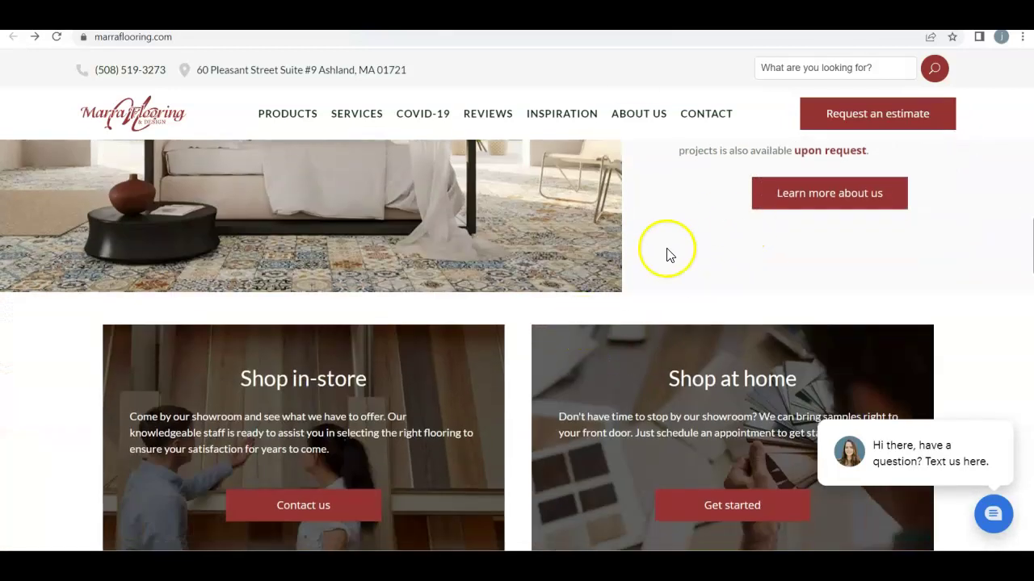
{"action": "scroll", "coordinate": [648, 272], "scroll_direction": "down", "scroll_amount": 4}
{"action": "scroll", "coordinate": [383, 295], "scroll_direction": "down", "scroll_amount": 3}
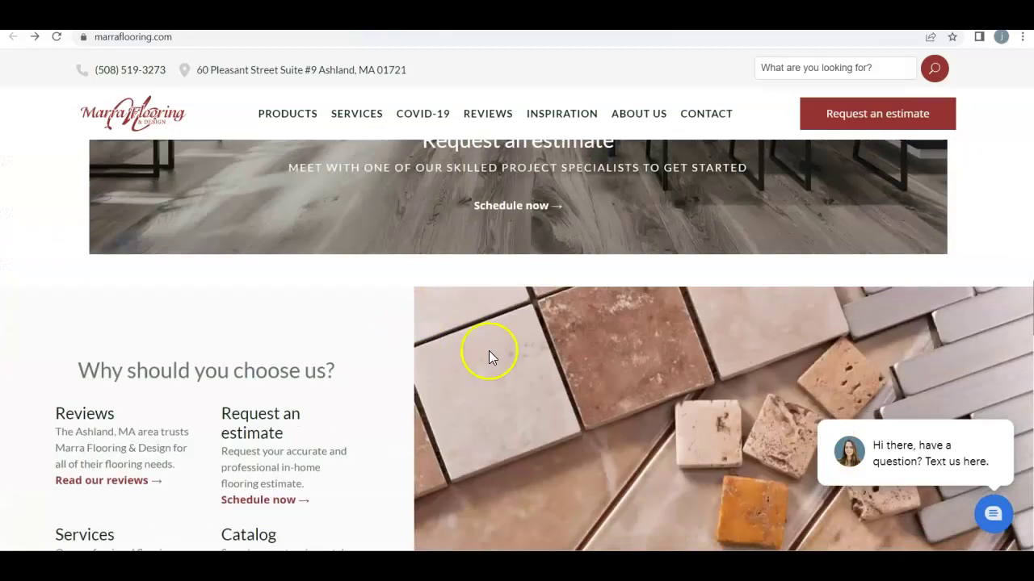
{"action": "scroll", "coordinate": [508, 362], "scroll_direction": "up", "scroll_amount": 3}
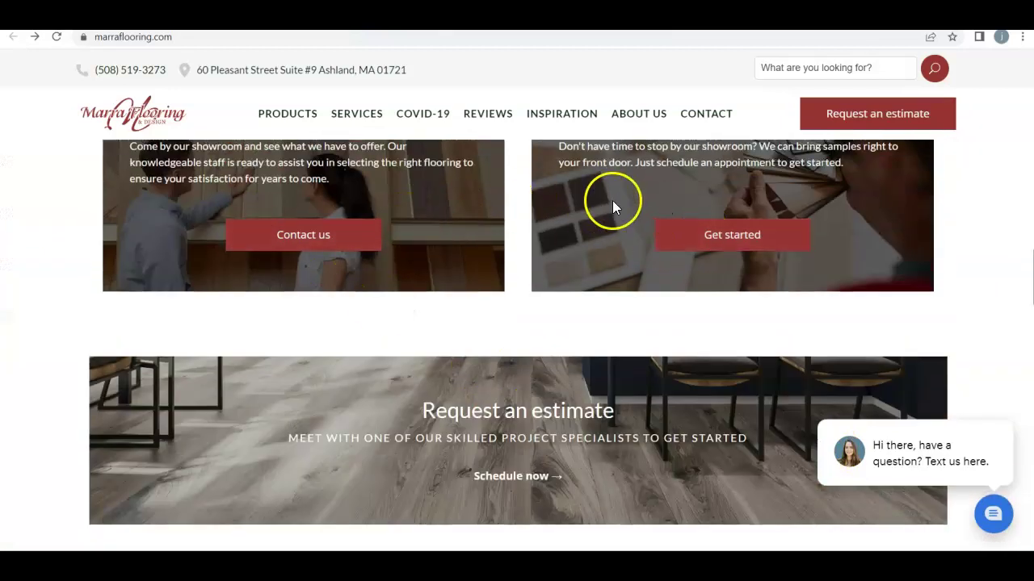
{"action": "scroll", "coordinate": [546, 273], "scroll_direction": "up", "scroll_amount": 2}
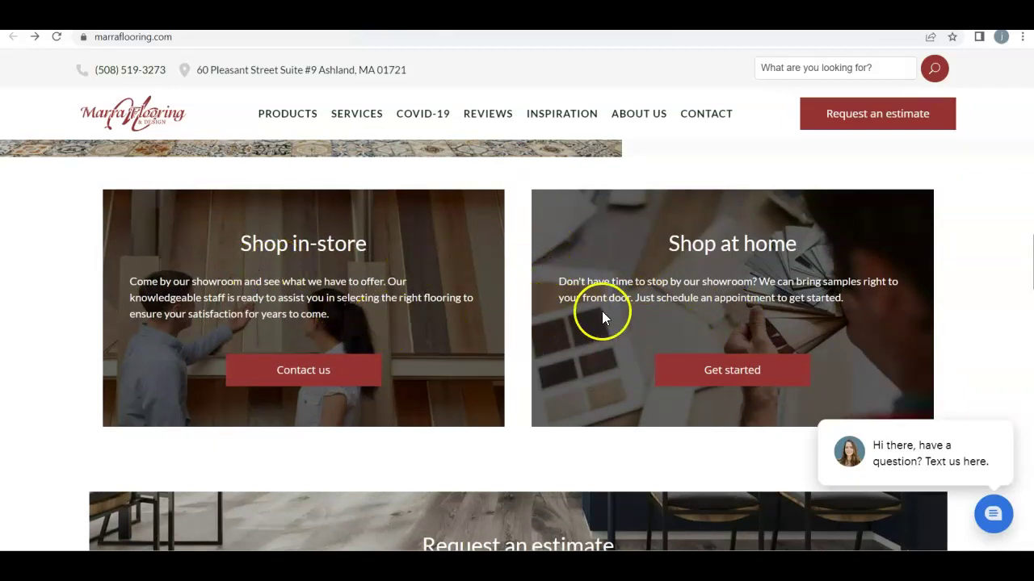
{"action": "scroll", "coordinate": [565, 338], "scroll_direction": "down", "scroll_amount": 5}
{"action": "scroll", "coordinate": [563, 340], "scroll_direction": "down", "scroll_amount": 11}
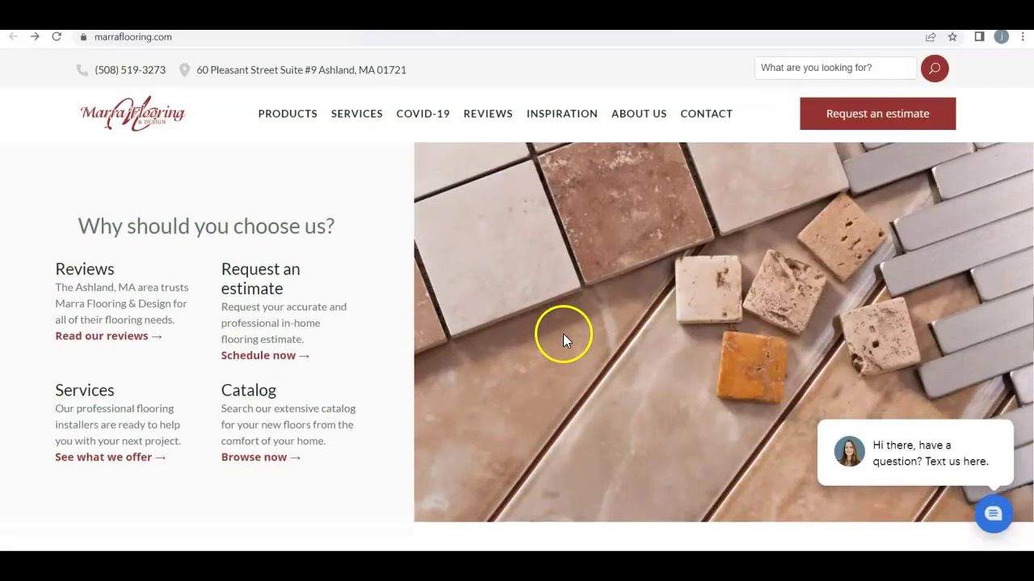
{"action": "scroll", "coordinate": [501, 396], "scroll_direction": "down", "scroll_amount": 11}
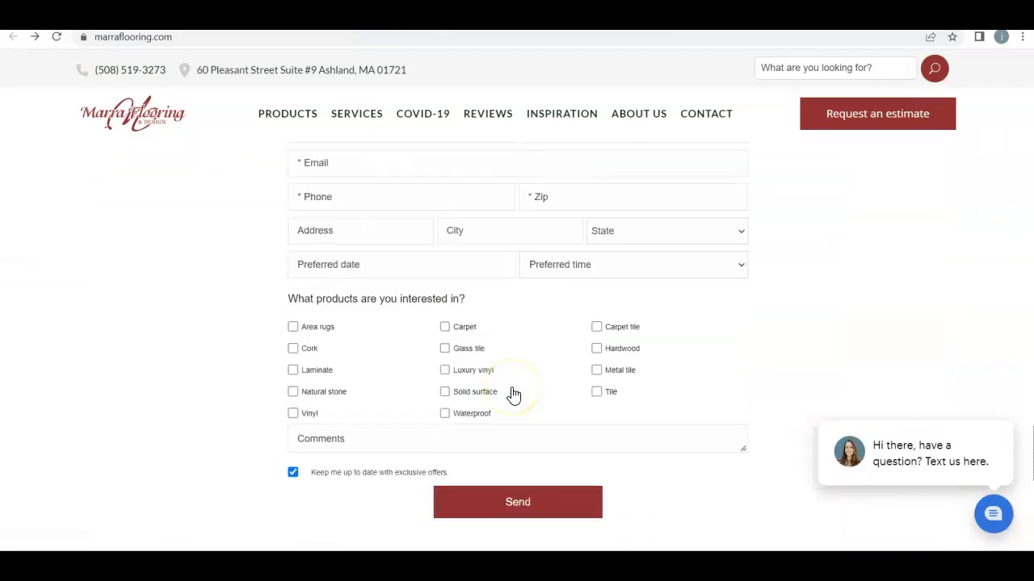
{"action": "scroll", "coordinate": [514, 396], "scroll_direction": "down", "scroll_amount": 3}
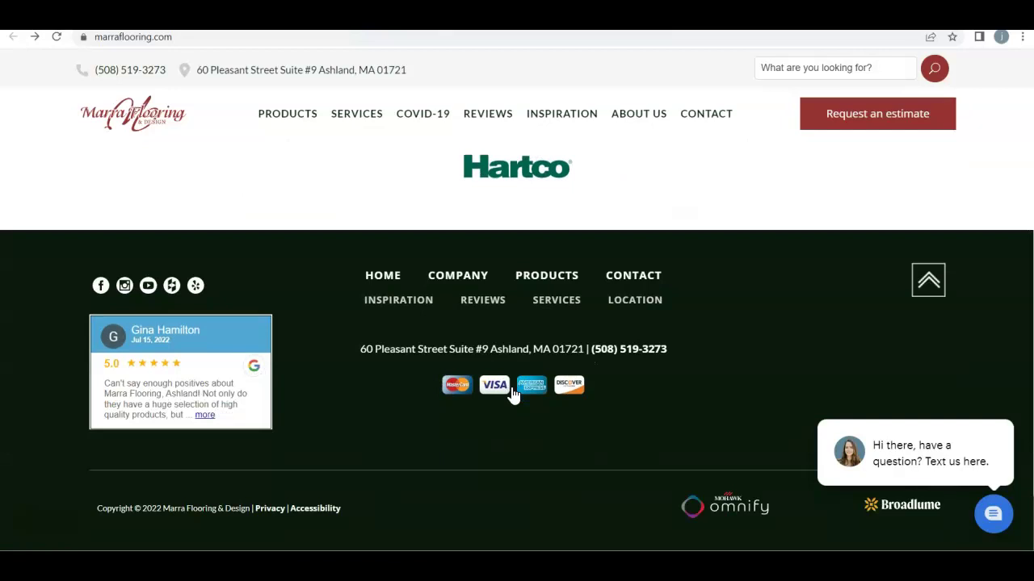
{"action": "scroll", "coordinate": [514, 394], "scroll_direction": "up", "scroll_amount": 13}
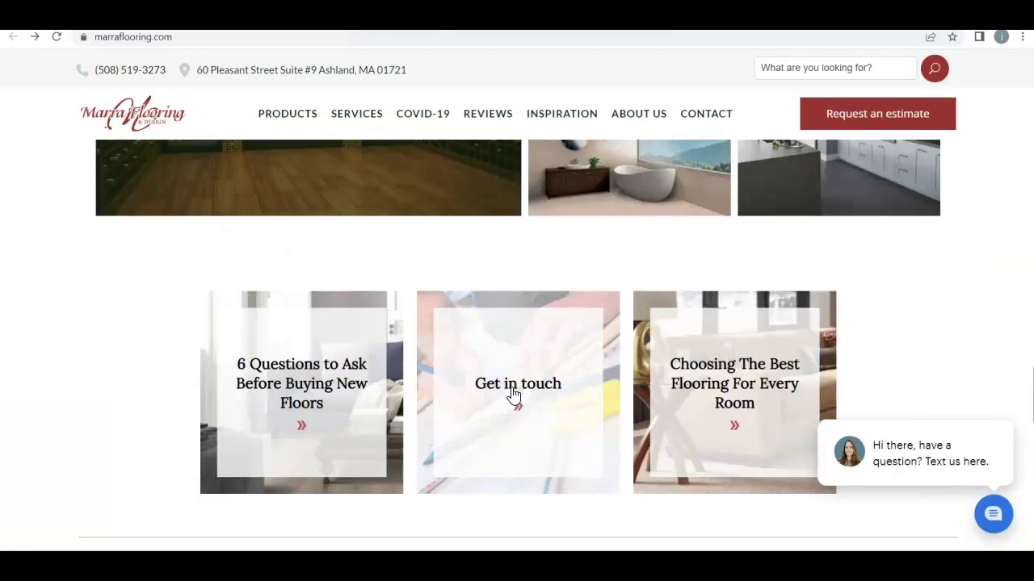
{"action": "scroll", "coordinate": [513, 394], "scroll_direction": "up", "scroll_amount": 15}
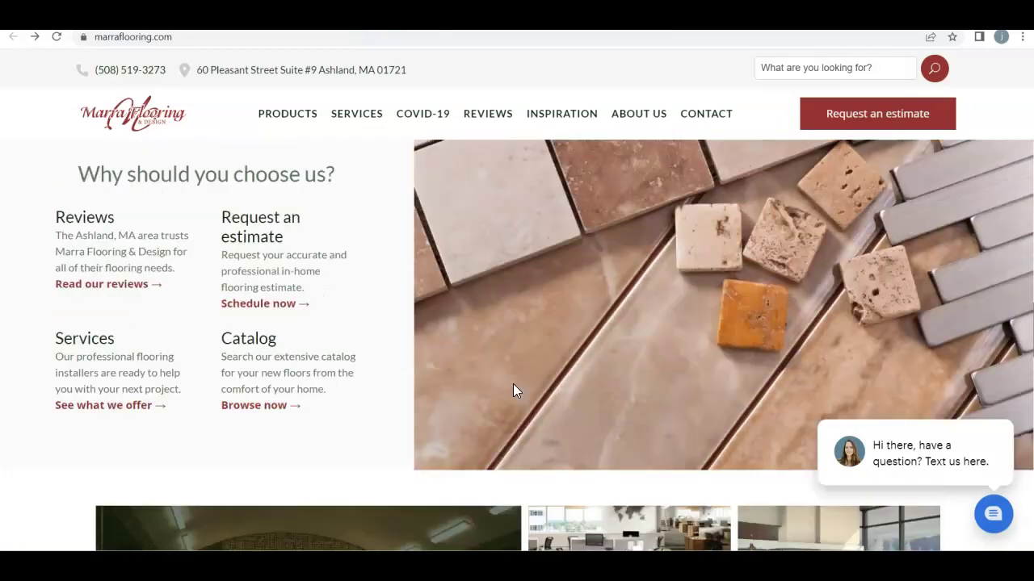
{"action": "scroll", "coordinate": [514, 390], "scroll_direction": "up", "scroll_amount": 15}
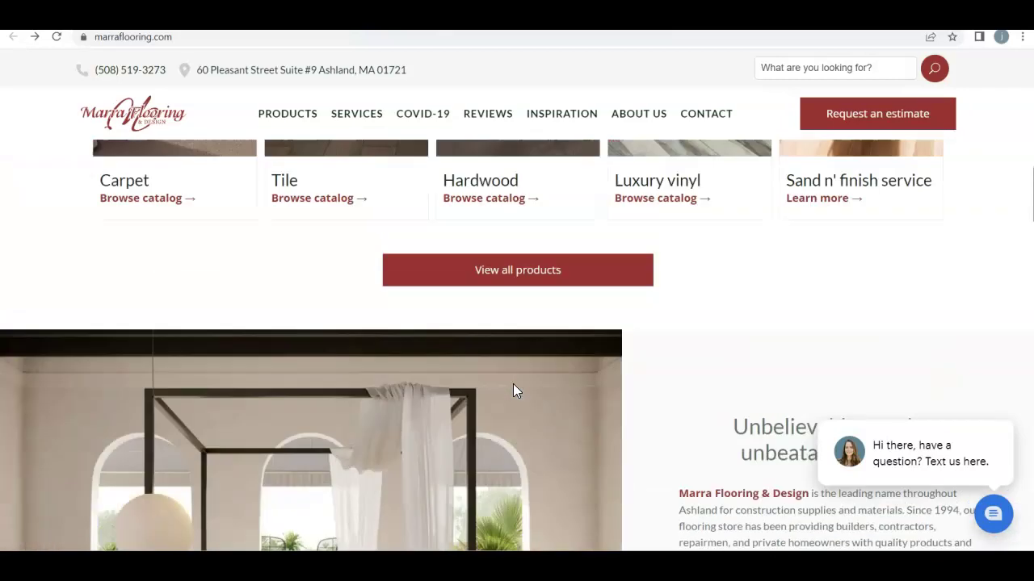
{"action": "scroll", "coordinate": [513, 383], "scroll_direction": "up", "scroll_amount": 7}
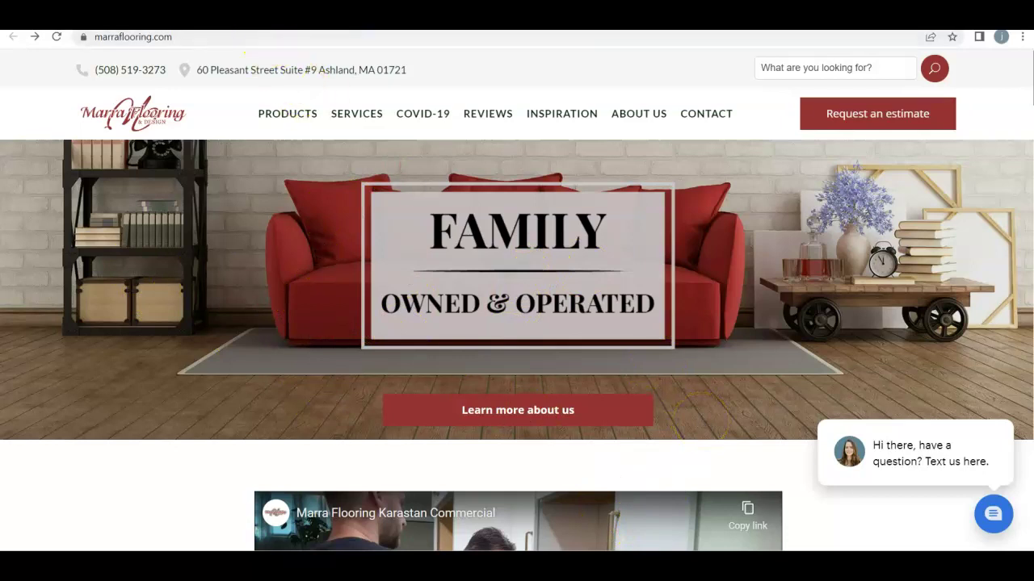
{"action": "left_click", "coordinate": [267, 16]}
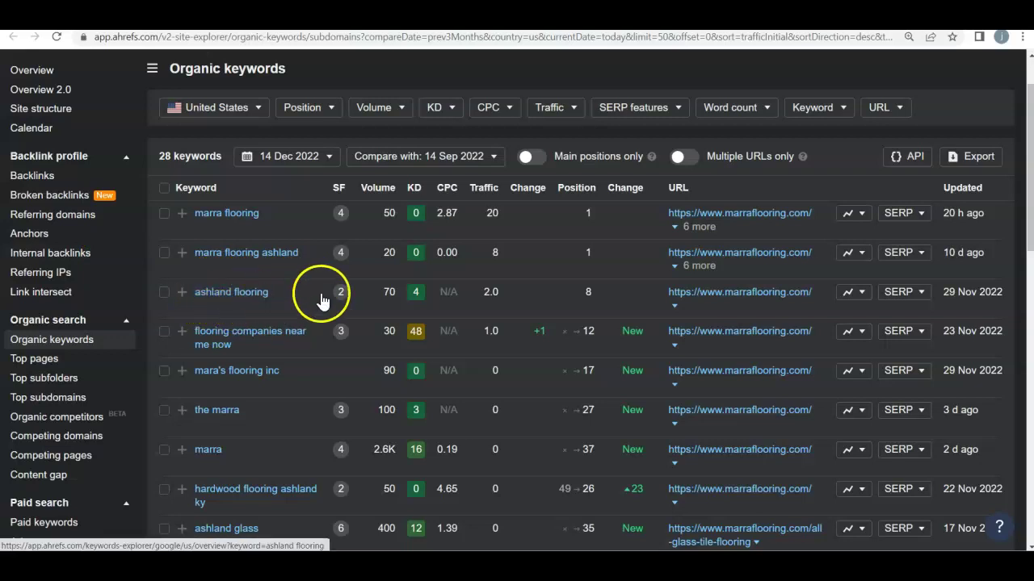
Highlight the ashland flooring volume, KD, position and traffic, then scroll through the keyword table
{"action": "left_click_drag", "start_coordinate": [369, 292], "coordinate": [418, 293]}
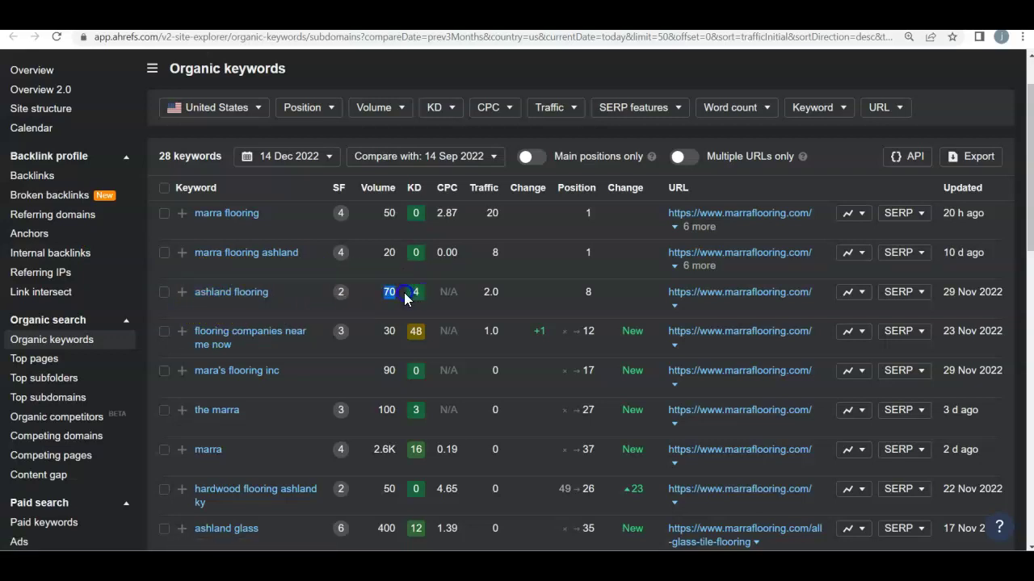
{"action": "left_click_drag", "start_coordinate": [576, 288], "coordinate": [597, 297]}
{"action": "left_click_drag", "start_coordinate": [484, 290], "coordinate": [510, 293]}
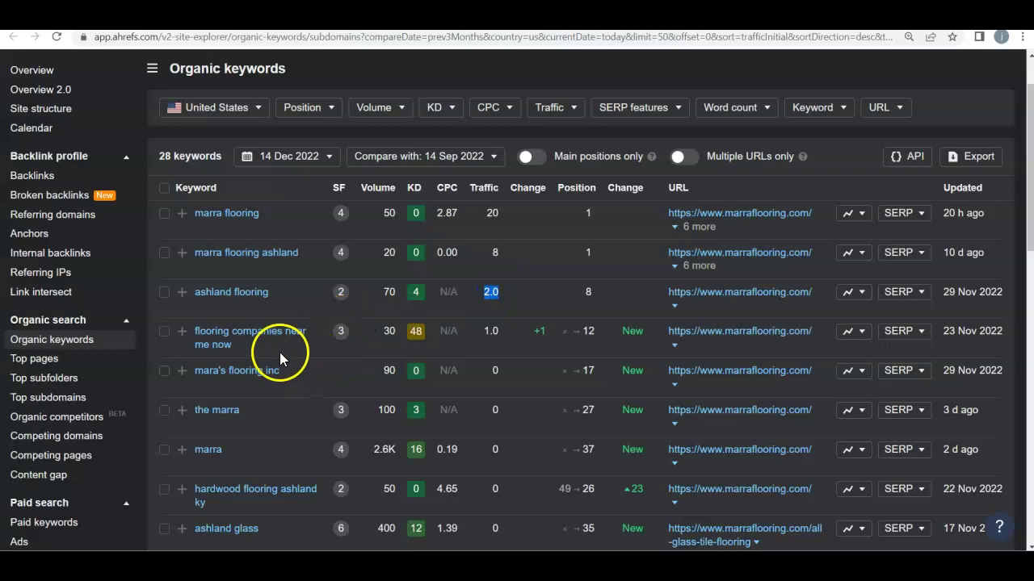
{"action": "scroll", "coordinate": [279, 352], "scroll_direction": "down", "scroll_amount": 3}
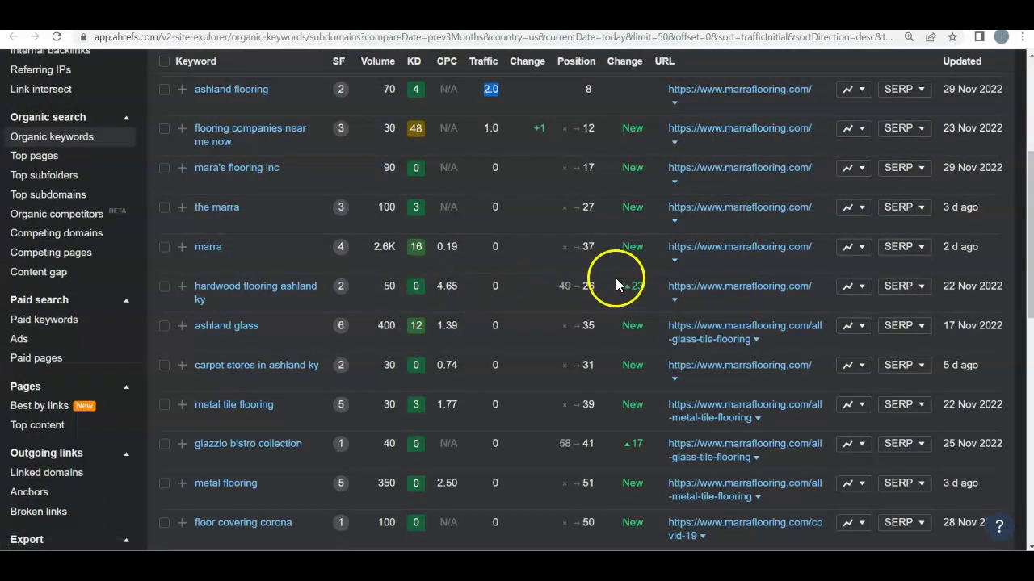
{"action": "scroll", "coordinate": [585, 310], "scroll_direction": "down", "scroll_amount": 5}
{"action": "scroll", "coordinate": [585, 311], "scroll_direction": "down", "scroll_amount": 4}
{"action": "scroll", "coordinate": [583, 311], "scroll_direction": "up", "scroll_amount": 15}
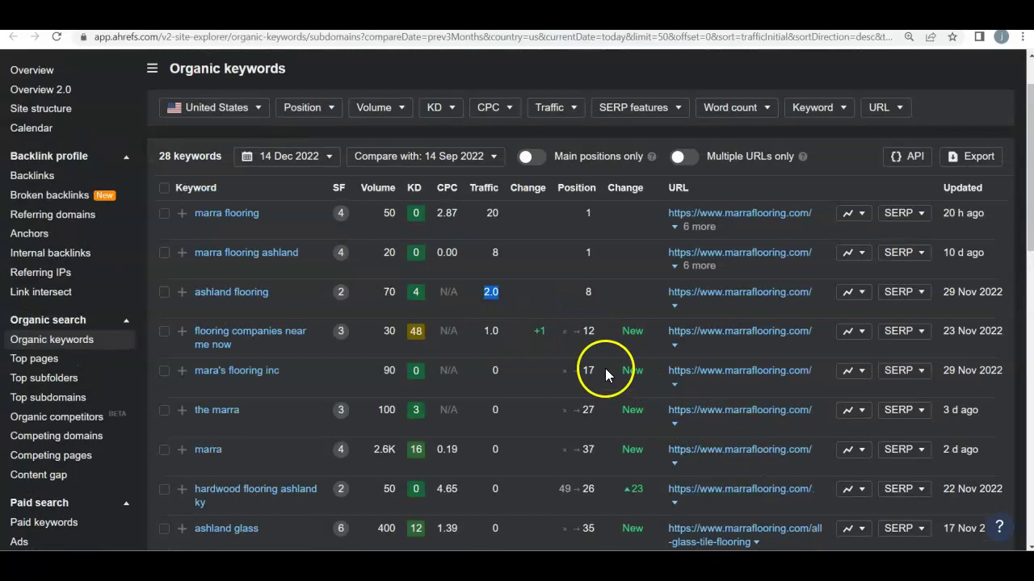
{"action": "left_click", "coordinate": [606, 310]}
{"action": "scroll", "coordinate": [592, 386], "scroll_direction": "down", "scroll_amount": 2}
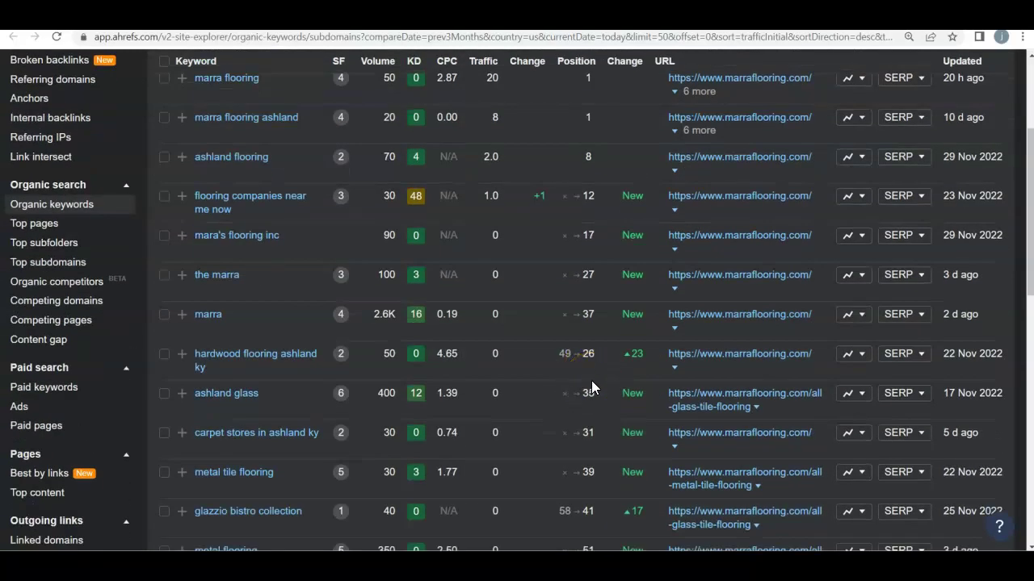
{"action": "scroll", "coordinate": [592, 380], "scroll_direction": "up", "scroll_amount": 2}
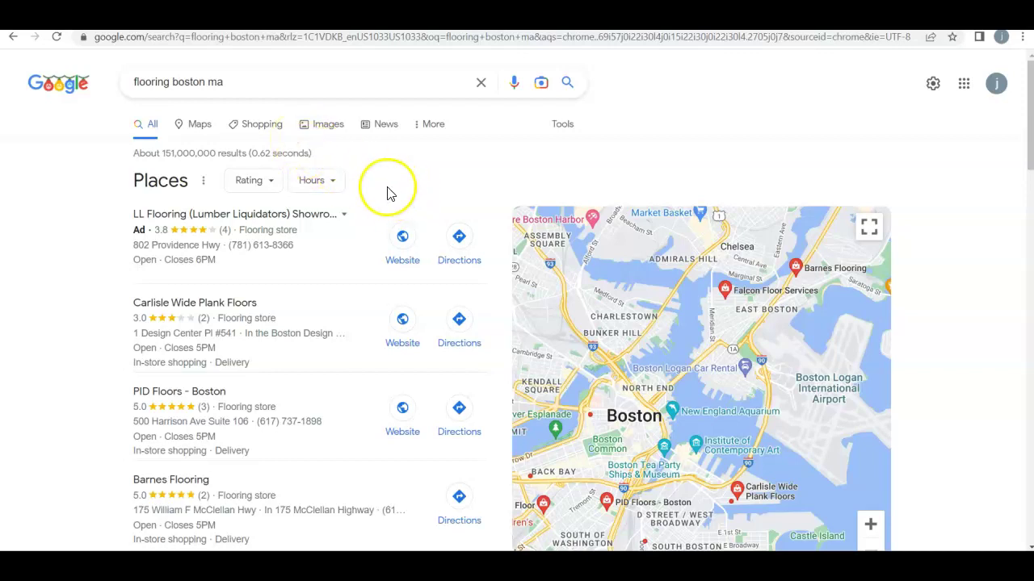
Scroll the 'flooring boston ma' results down to the local Places listings of Boston flooring stores
{"action": "scroll", "coordinate": [545, 351], "scroll_direction": "down", "scroll_amount": 1}
{"action": "scroll", "coordinate": [545, 352], "scroll_direction": "down", "scroll_amount": 1}
{"action": "scroll", "coordinate": [457, 307], "scroll_direction": "down", "scroll_amount": 1}
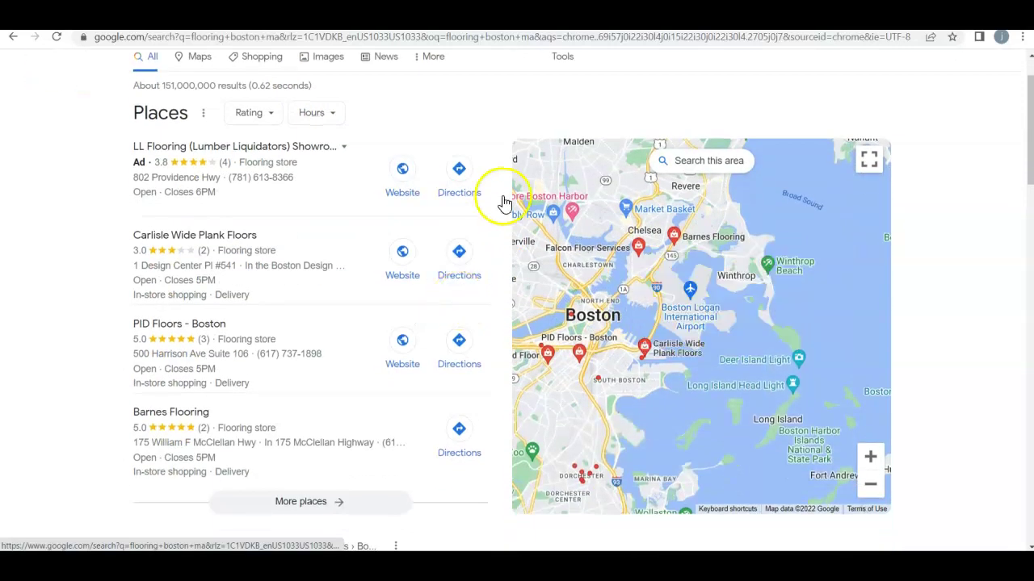
{"action": "mouse_move", "coordinate": [230, 240]}
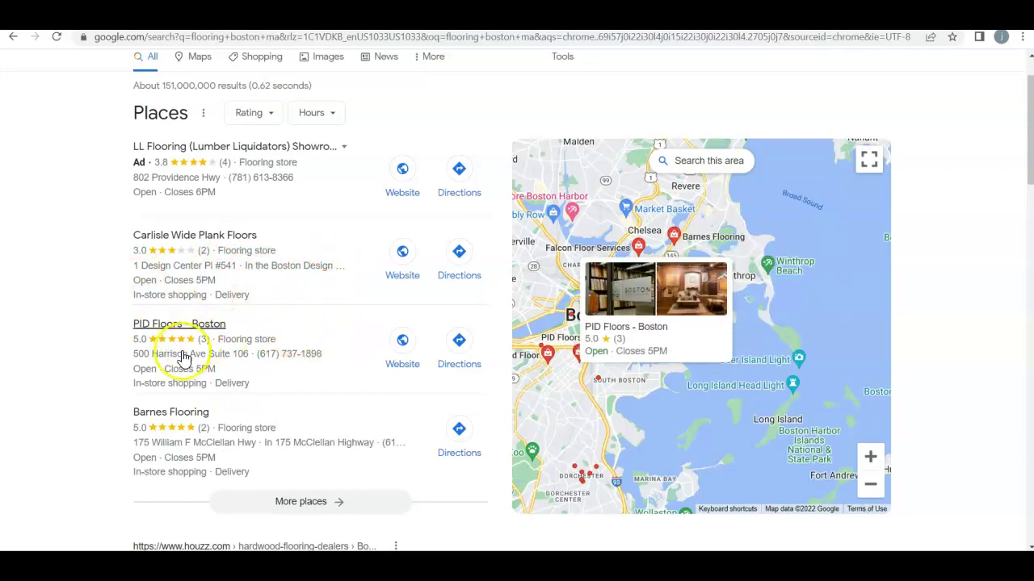
Scroll past the Houzz and Yelp results to the Boston Wood Floor result
{"action": "scroll", "coordinate": [240, 376], "scroll_direction": "down", "scroll_amount": 4}
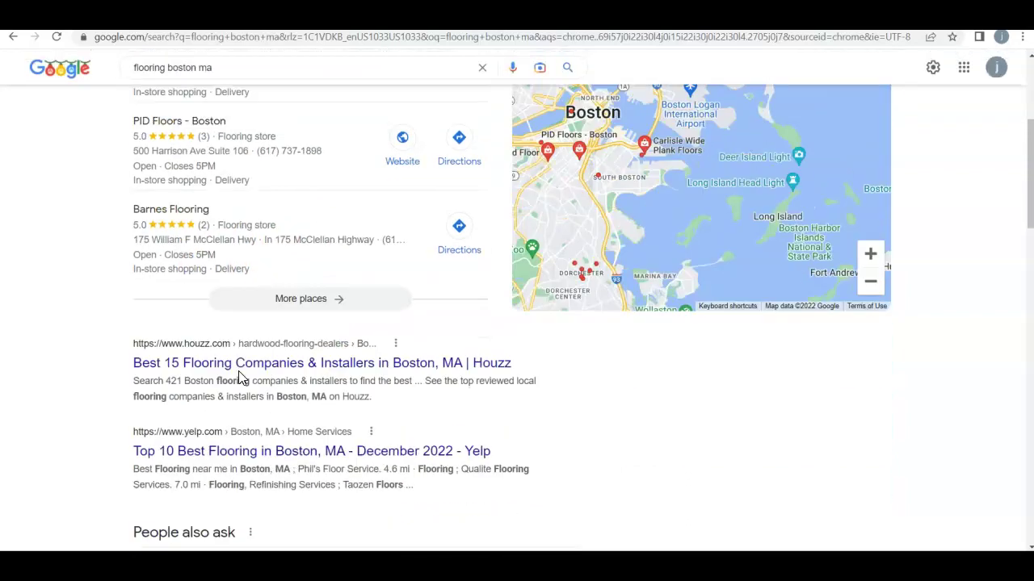
{"action": "scroll", "coordinate": [239, 377], "scroll_direction": "up", "scroll_amount": 1}
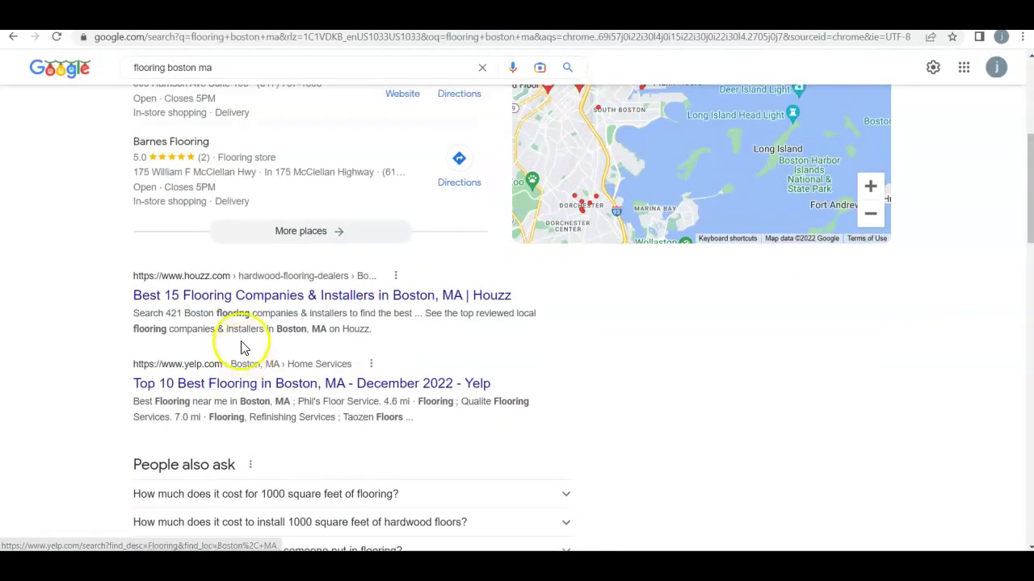
{"action": "scroll", "coordinate": [208, 266], "scroll_direction": "down", "scroll_amount": 5}
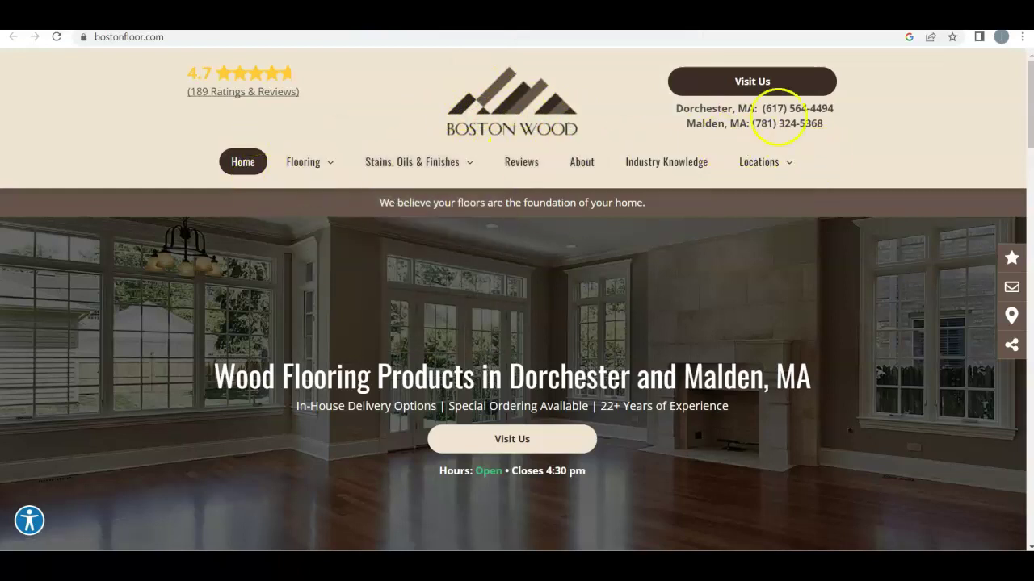
Highlight the Malden location's phone number and scroll the Boston Wood homepage to the footer and back
{"action": "left_click_drag", "start_coordinate": [763, 108], "coordinate": [728, 138]}
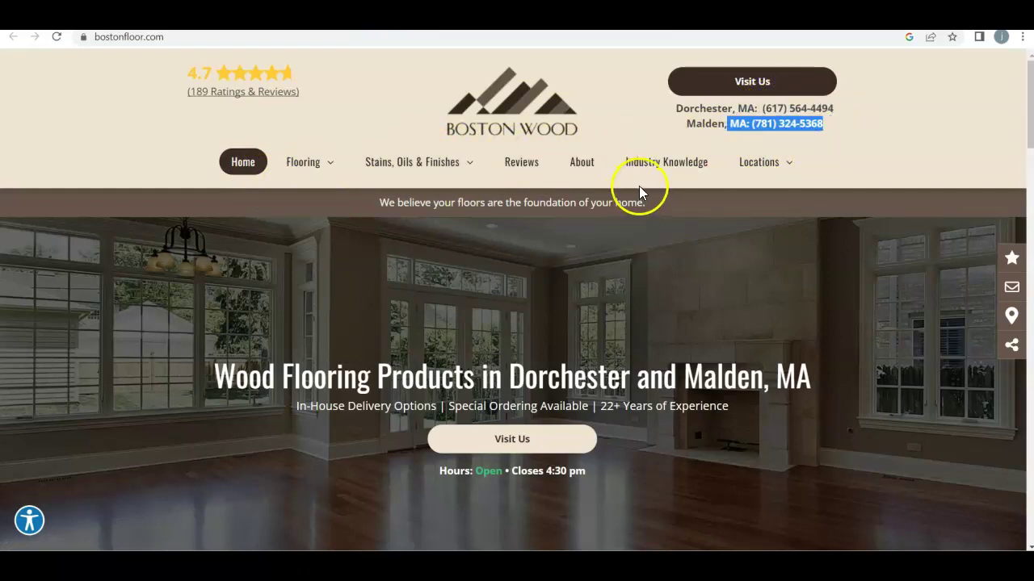
{"action": "scroll", "coordinate": [638, 186], "scroll_direction": "down", "scroll_amount": 8}
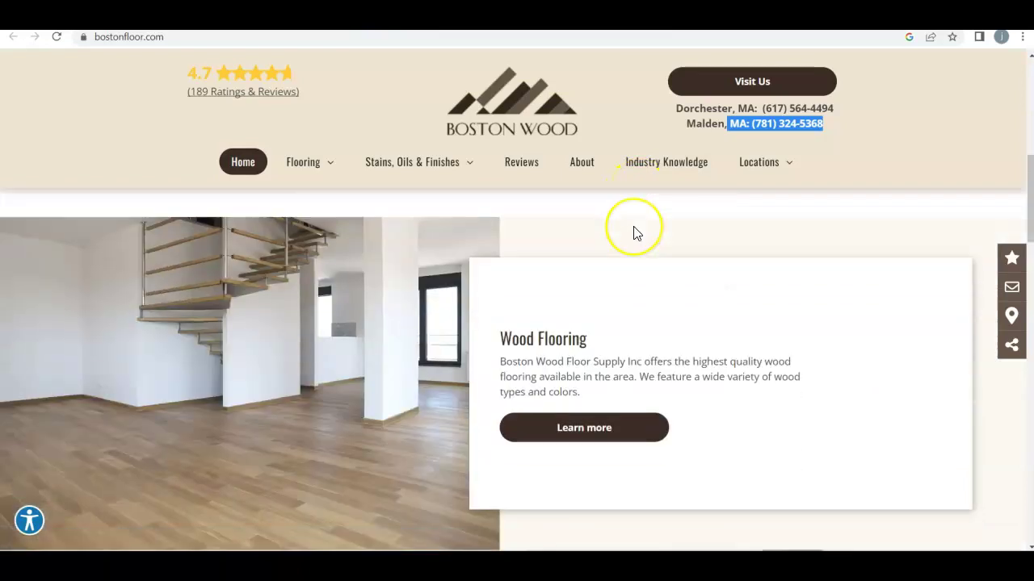
{"action": "scroll", "coordinate": [634, 233], "scroll_direction": "down", "scroll_amount": 10}
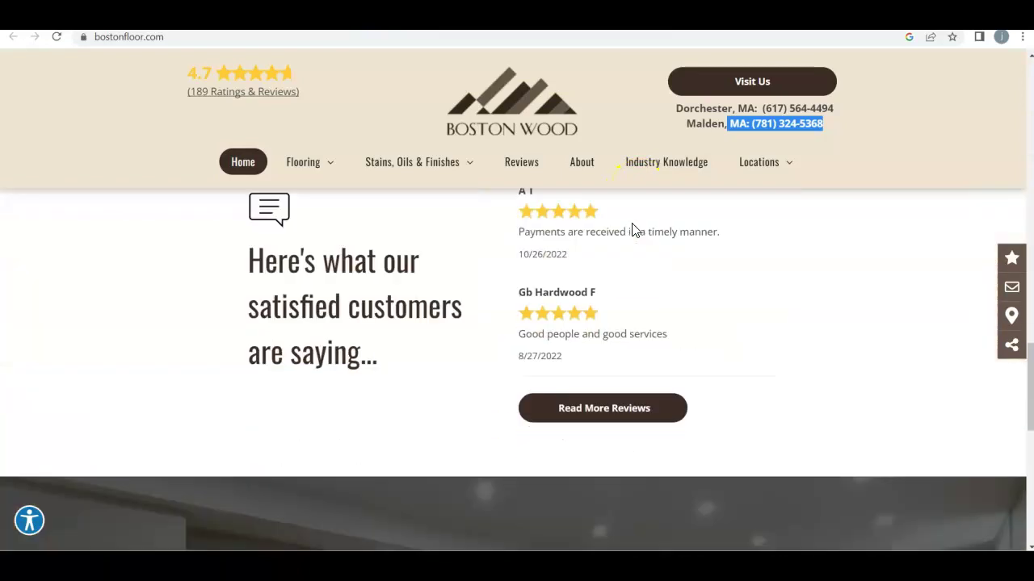
{"action": "scroll", "coordinate": [632, 226], "scroll_direction": "down", "scroll_amount": 6}
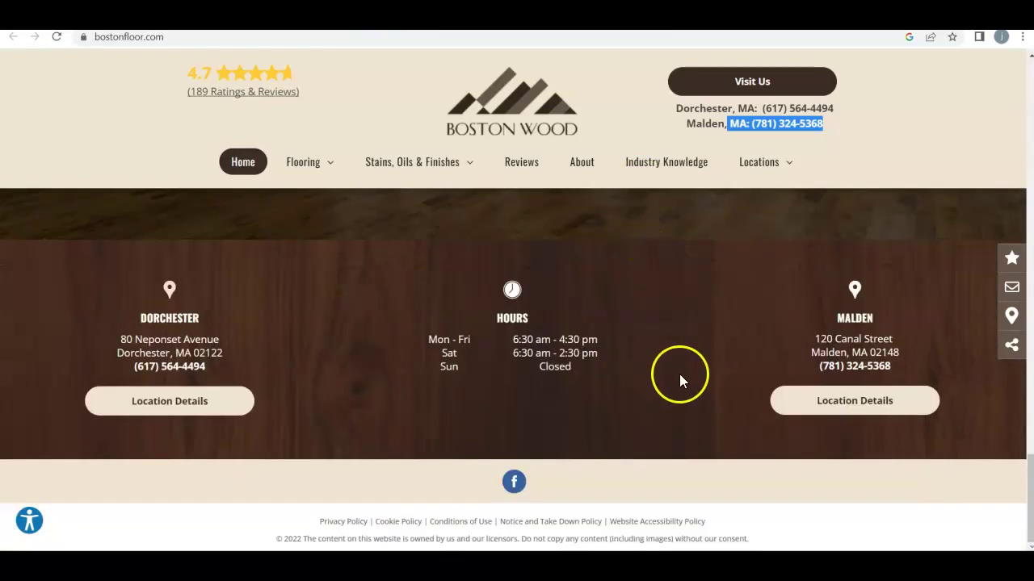
{"action": "scroll", "coordinate": [680, 377], "scroll_direction": "up", "scroll_amount": 15}
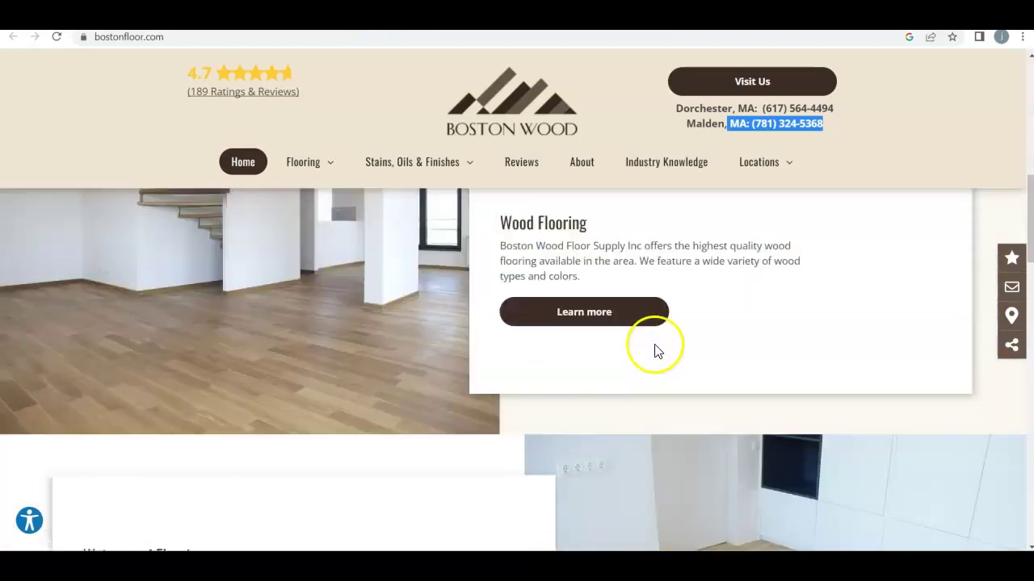
{"action": "scroll", "coordinate": [655, 347], "scroll_direction": "up", "scroll_amount": 6}
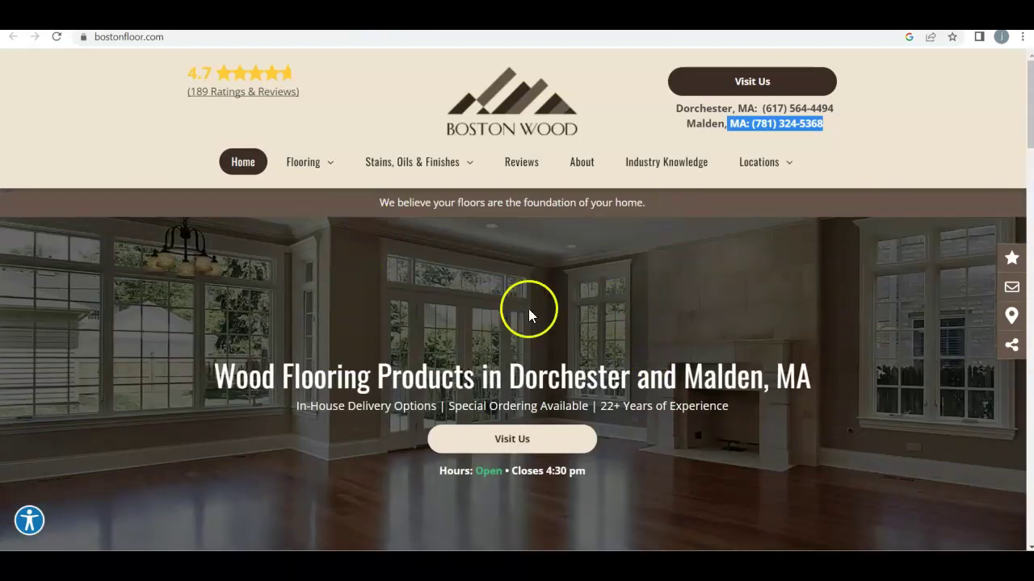
{"action": "key", "text": "ctrl+Tab"}
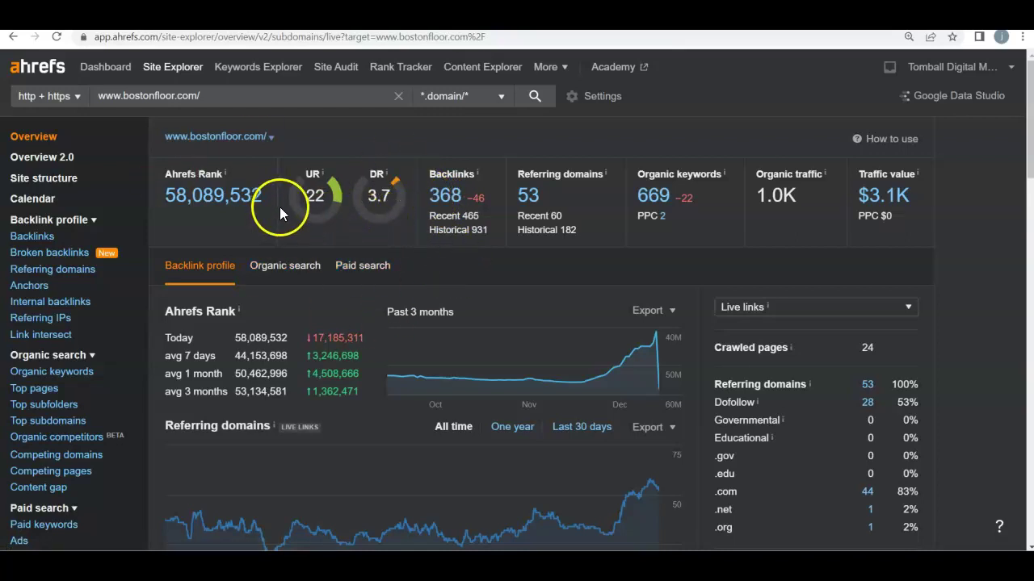
Open the organic keywords report for bostonfloor.com and skim the table
{"action": "left_click", "coordinate": [661, 213]}
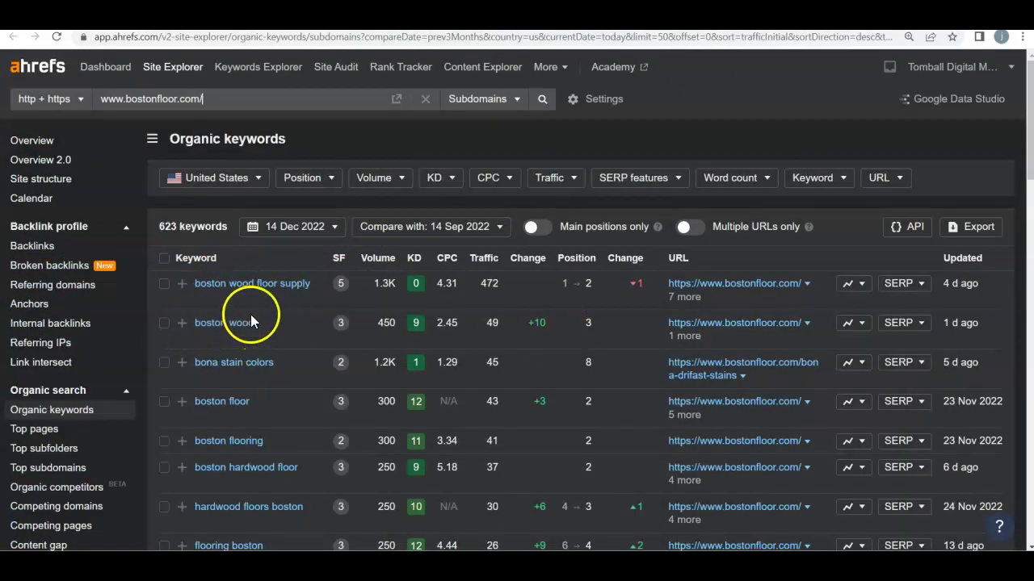
{"action": "scroll", "coordinate": [251, 314], "scroll_direction": "down", "scroll_amount": 3}
{"action": "scroll", "coordinate": [251, 303], "scroll_direction": "up", "scroll_amount": 2}
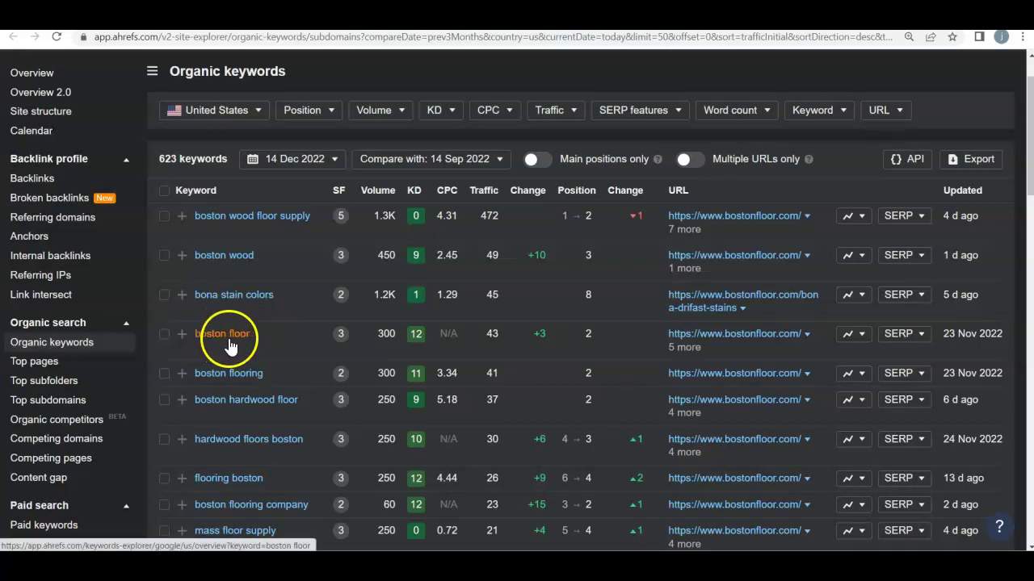
Mark volume, position and traffic for 'boston floor' and 'boston flooring', then highlight positions through 'boston hardwood floor'
{"action": "double_click", "coordinate": [388, 334]}
{"action": "double_click", "coordinate": [593, 336]}
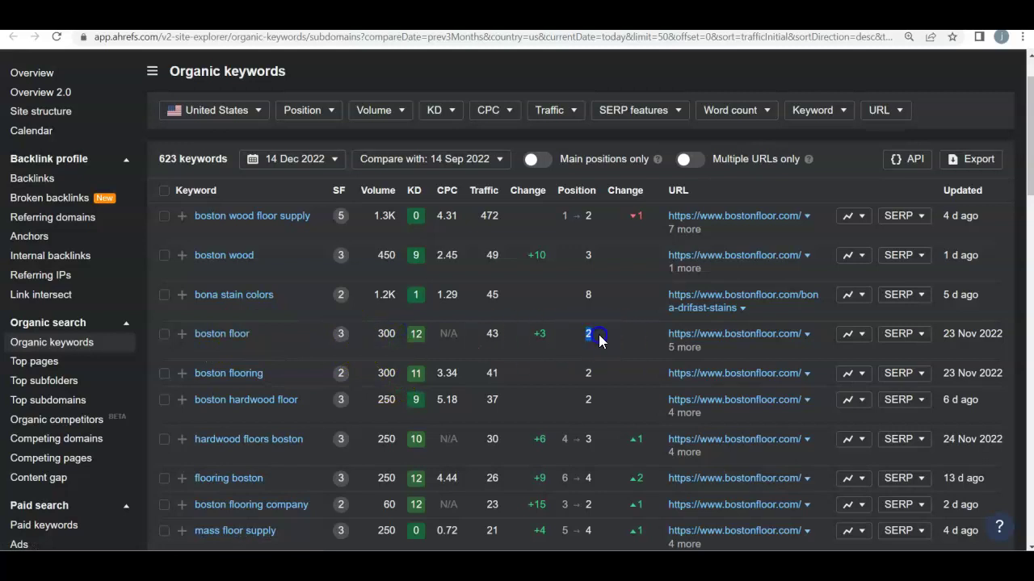
{"action": "double_click", "coordinate": [494, 334]}
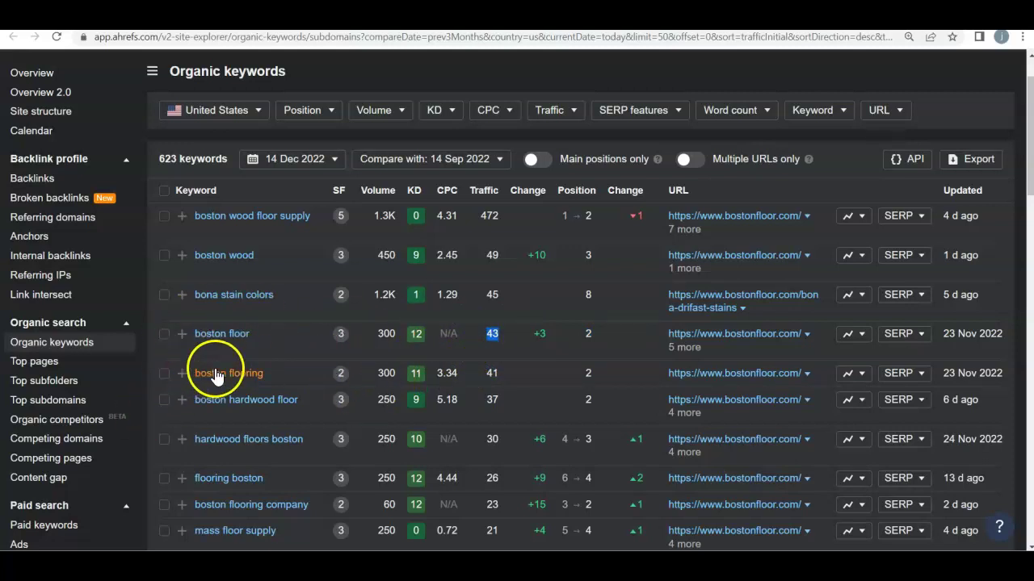
{"action": "double_click", "coordinate": [385, 372]}
{"action": "double_click", "coordinate": [491, 372]}
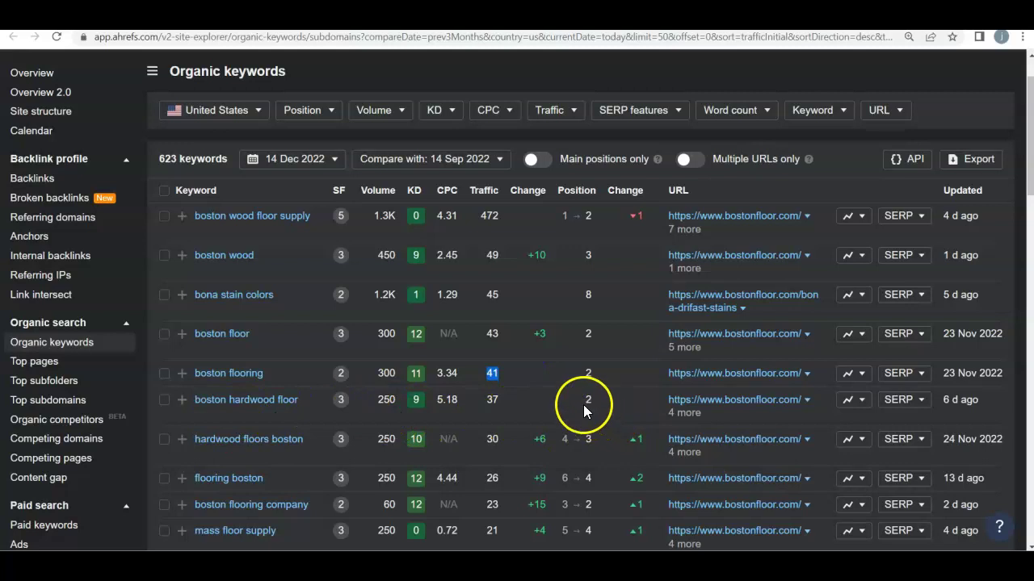
{"action": "left_click_drag", "start_coordinate": [577, 397], "coordinate": [535, 411]}
{"action": "left_click", "coordinate": [535, 410]}
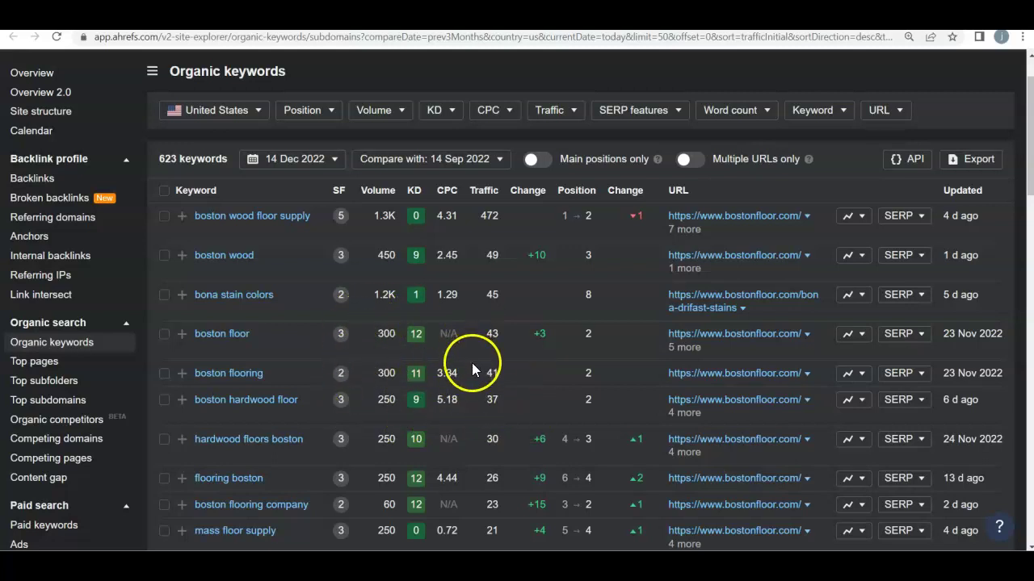
{"action": "left_click_drag", "start_coordinate": [578, 332], "coordinate": [594, 405]}
Return to the marraflooring.com Ahrefs overview and mark its organic traffic of 32
{"action": "left_click", "coordinate": [593, 406]}
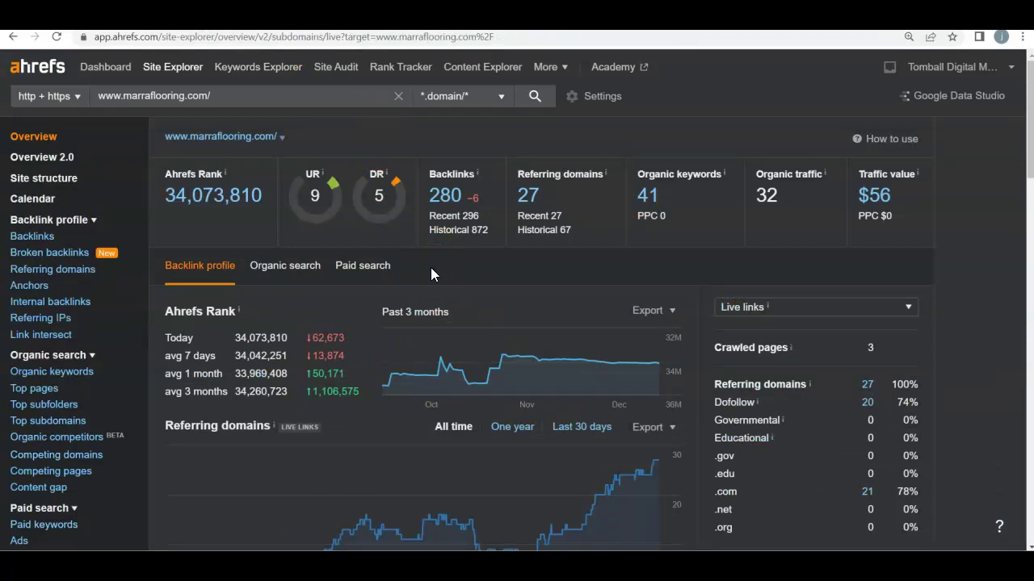
{"action": "double_click", "coordinate": [761, 203]}
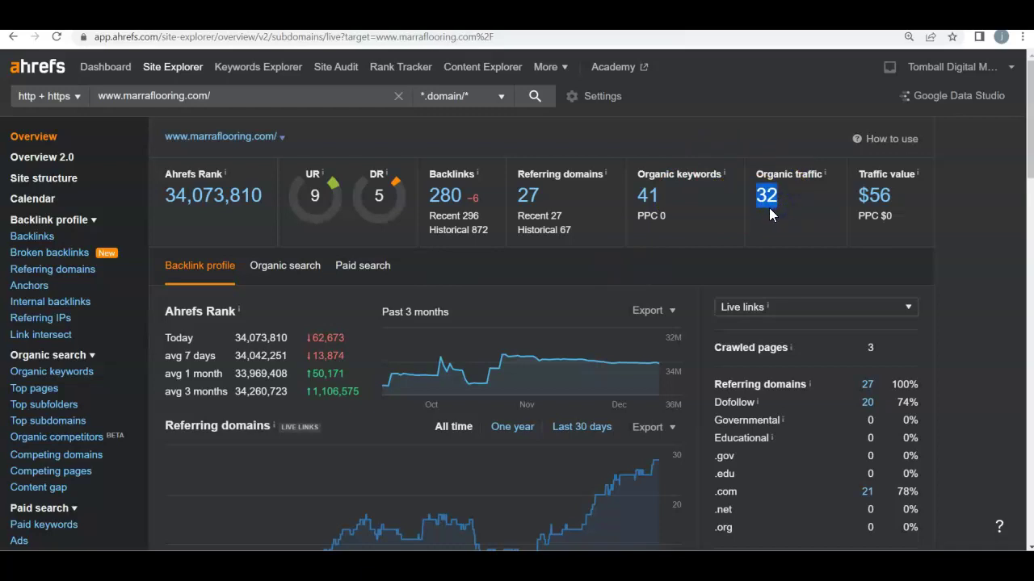